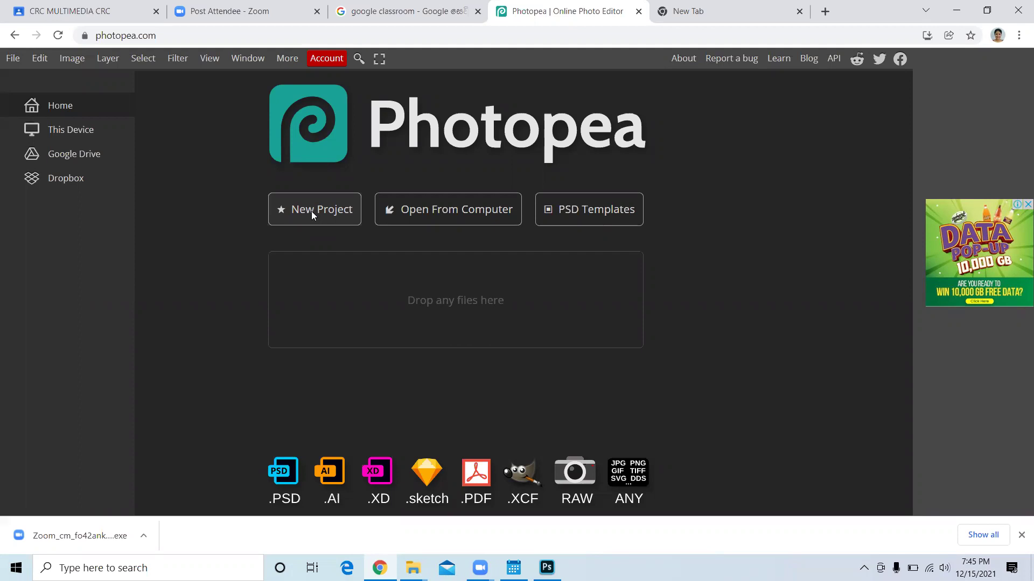
Step: Close the template document, compare the social, print and screen size presets, and create a blank project from the VGA 640 x 480 px preset
left_click(313, 214)
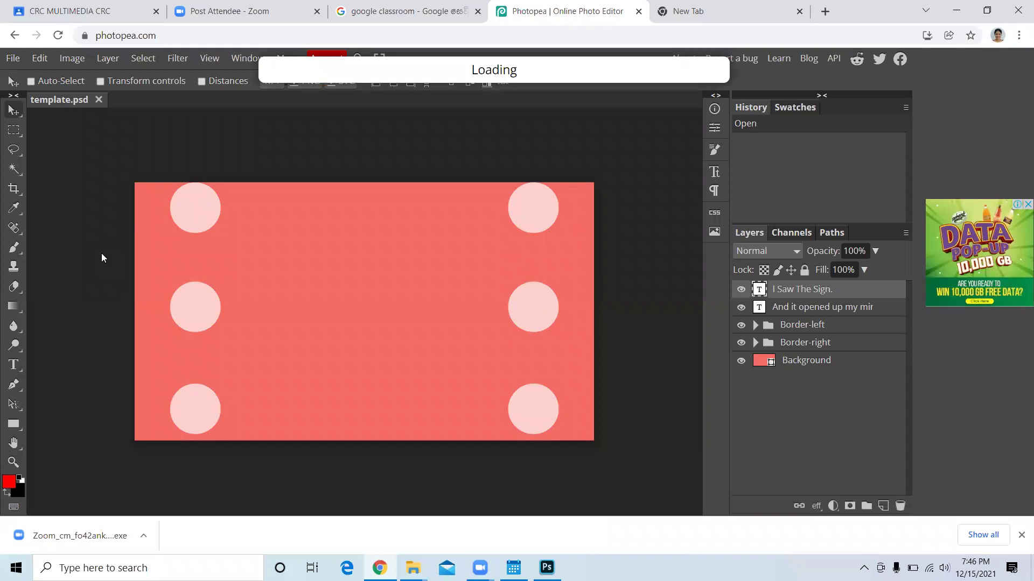
left_click(99, 100)
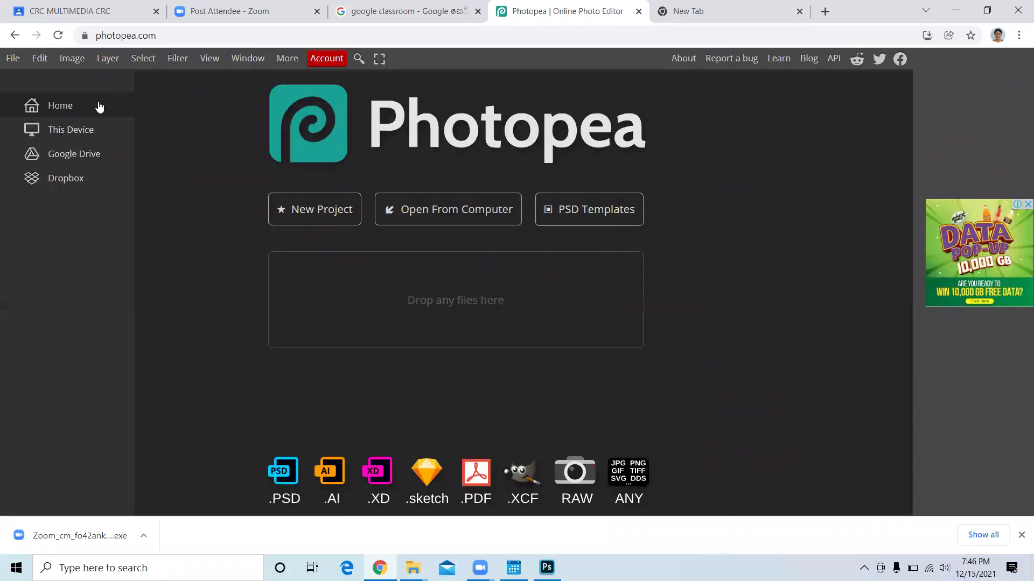
left_click(311, 214)
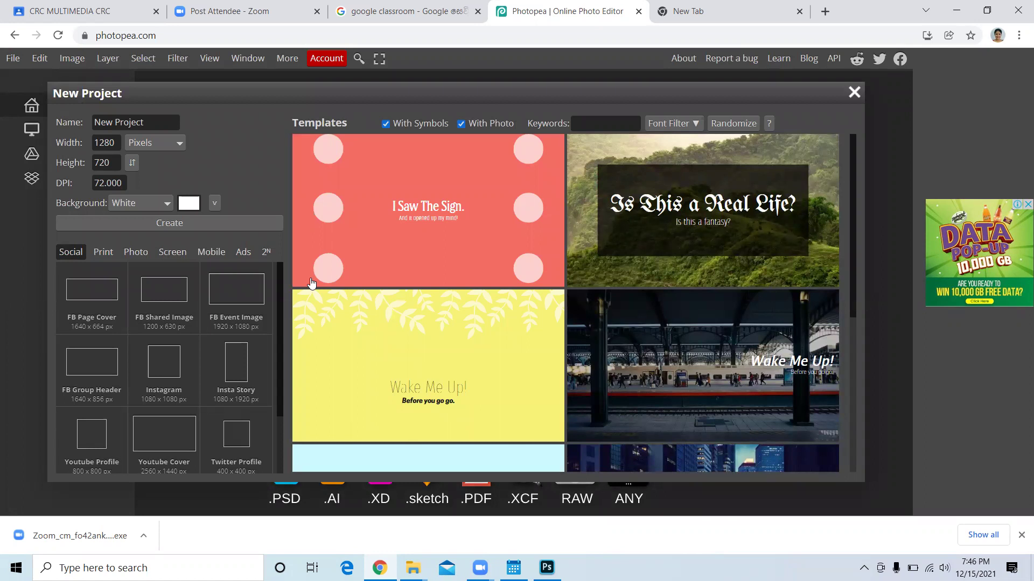
left_click(91, 299)
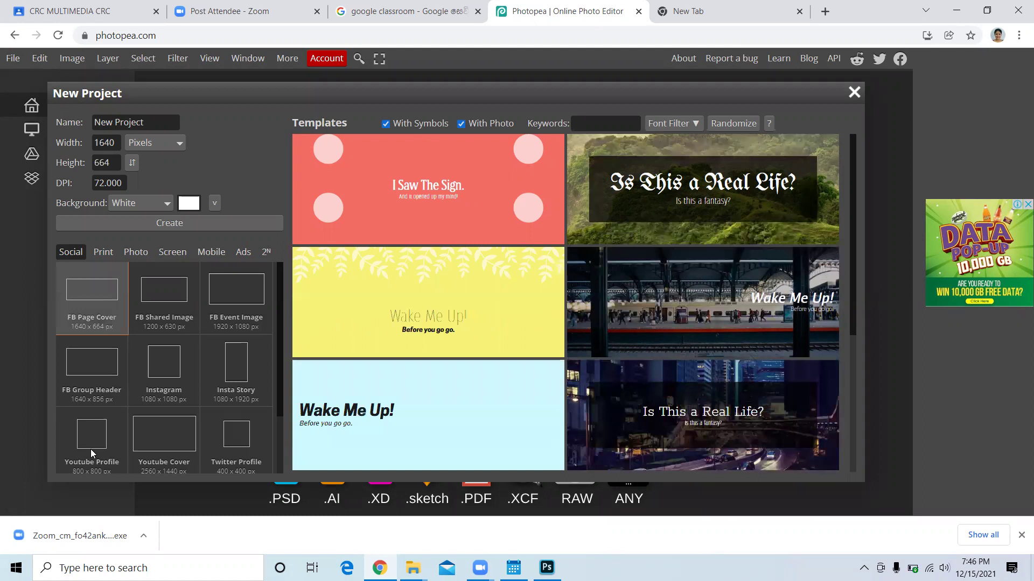
left_click(102, 252)
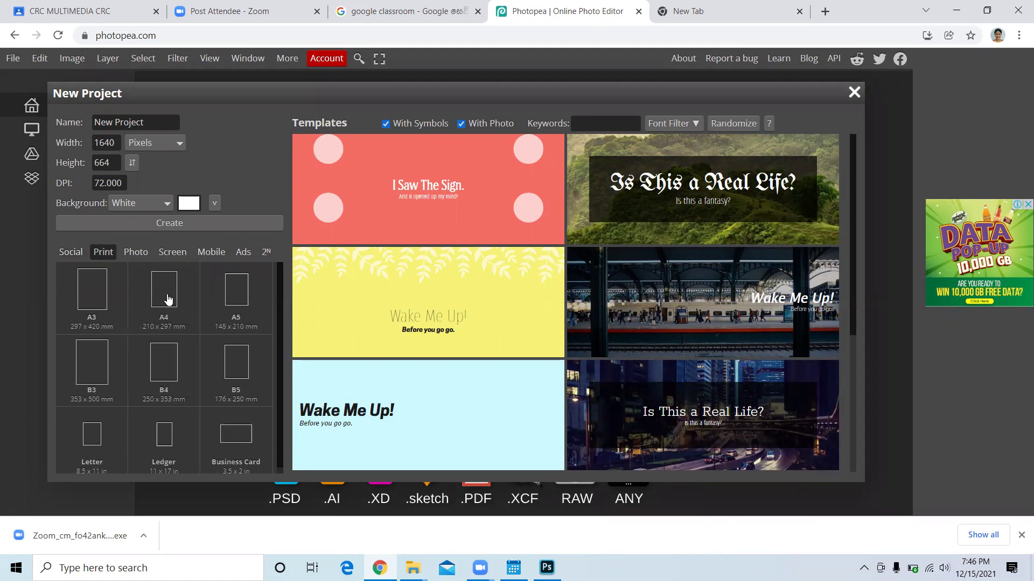
left_click(172, 256)
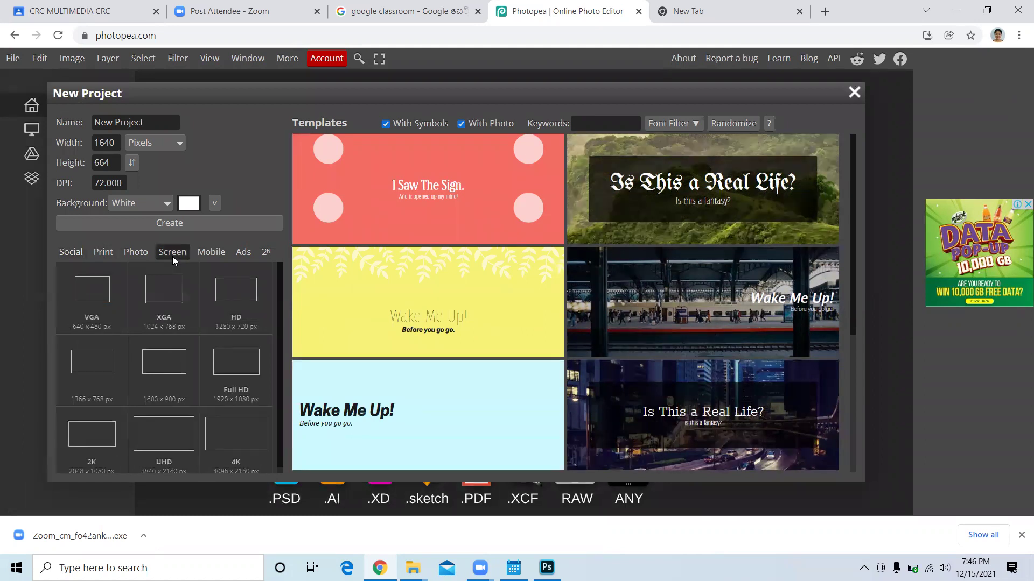
left_click(96, 293)
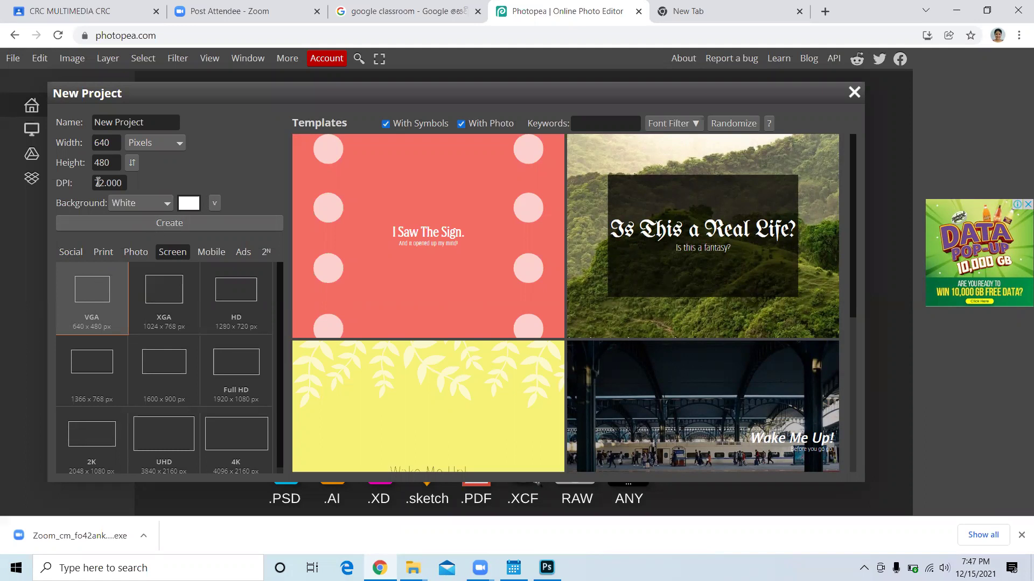
left_click(153, 224)
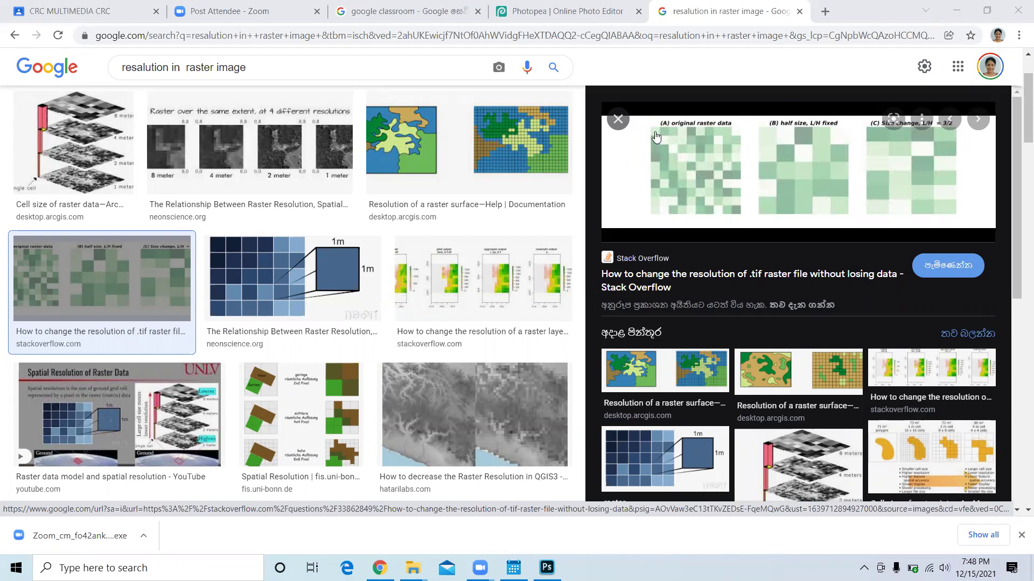
Step: Return from the image search to Photopea and open the photo size presets for a new project
scroll(656, 137, "down", 1)
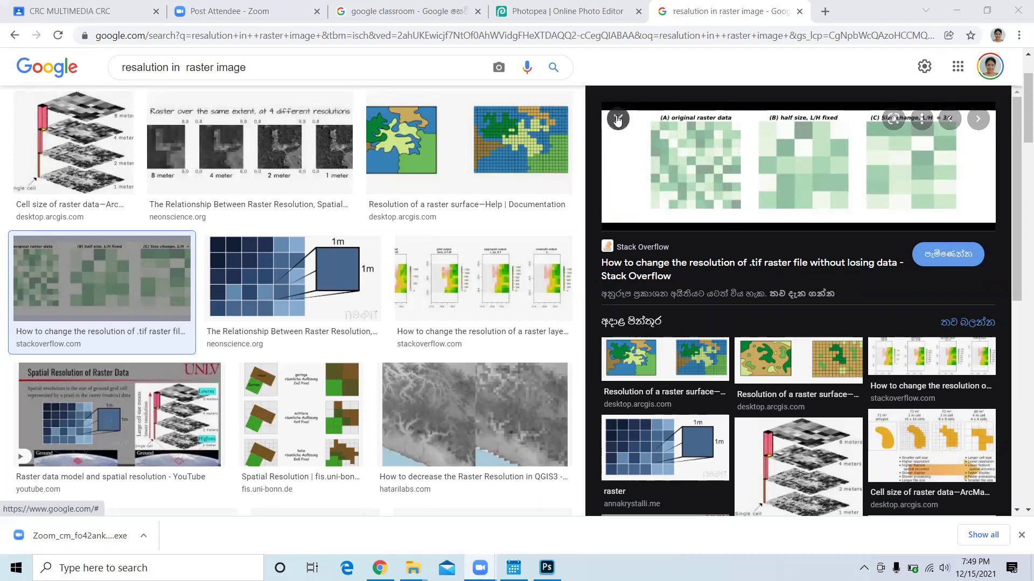
left_click(548, 13)
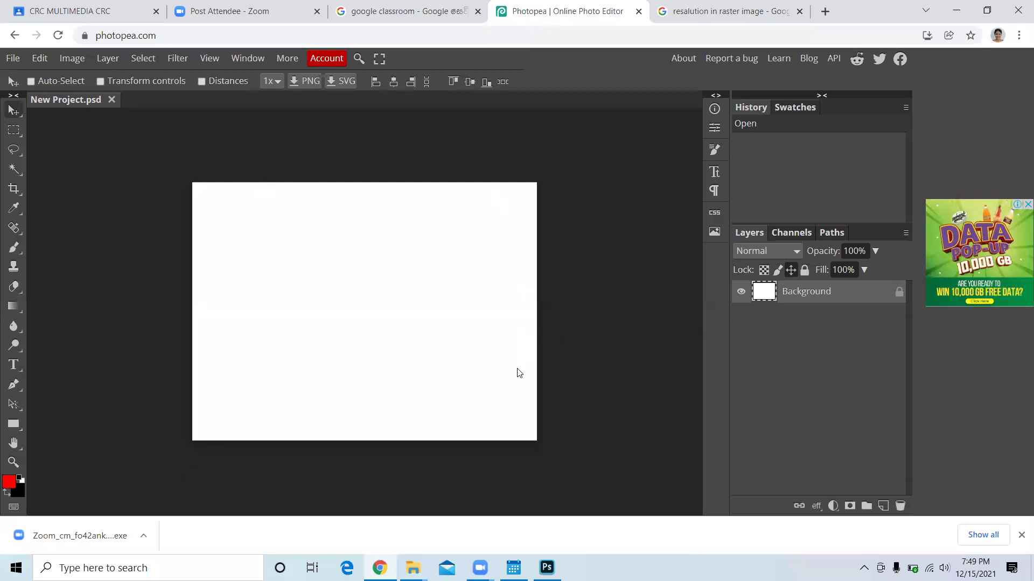
left_click(195, 213)
left_click(13, 58)
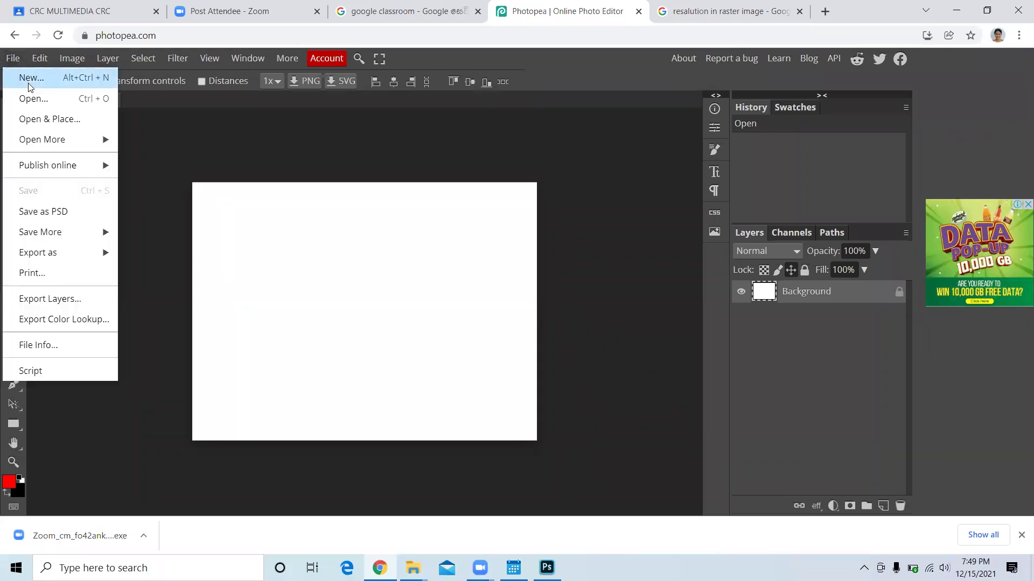
left_click(29, 84)
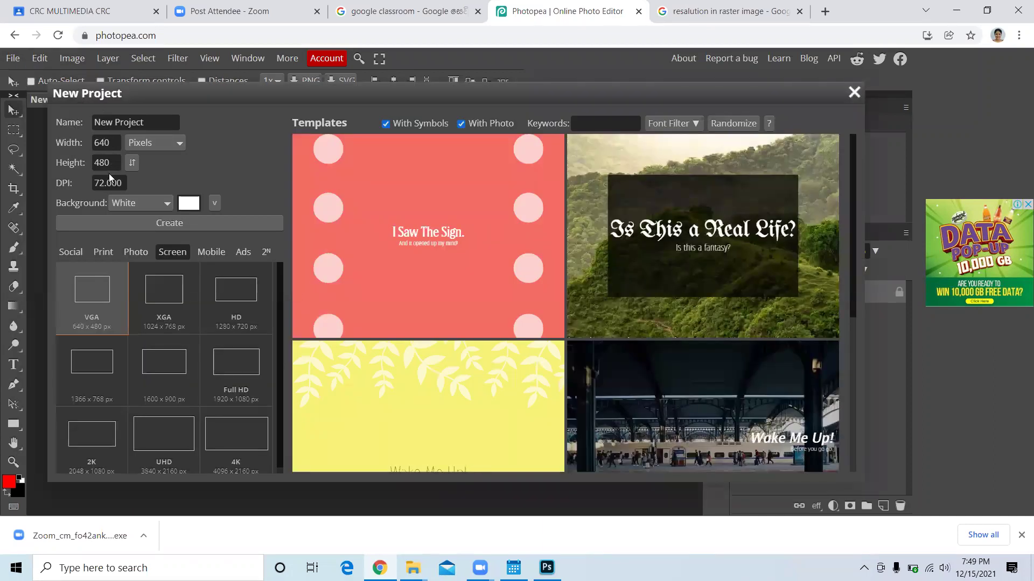
left_click(136, 253)
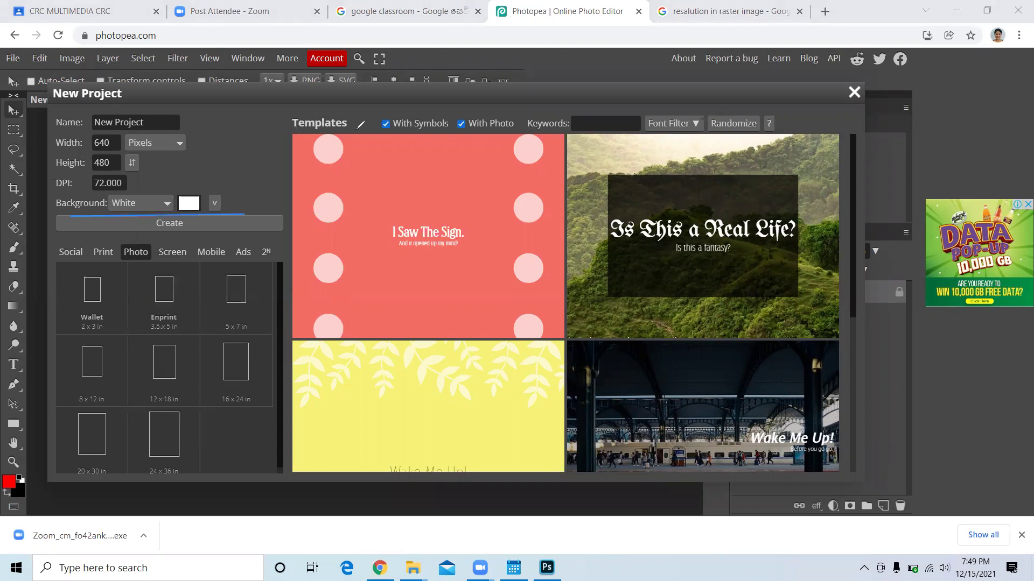
mouse_move(55, 228)
left_mouse_down()
mouse_move(305, 237)
mouse_move(318, 249)
mouse_move(229, 278)
mouse_move(79, 278)
mouse_move(58, 227)
left_mouse_up()
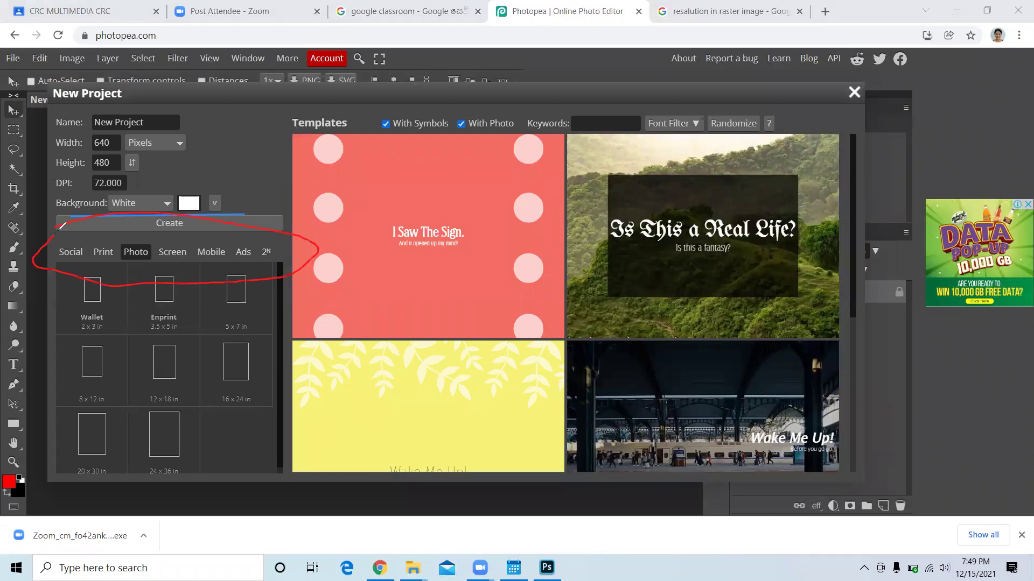
mouse_move(129, 235)
left_mouse_down()
mouse_move(204, 237)
mouse_move(153, 236)
mouse_move(189, 234)
left_mouse_up()
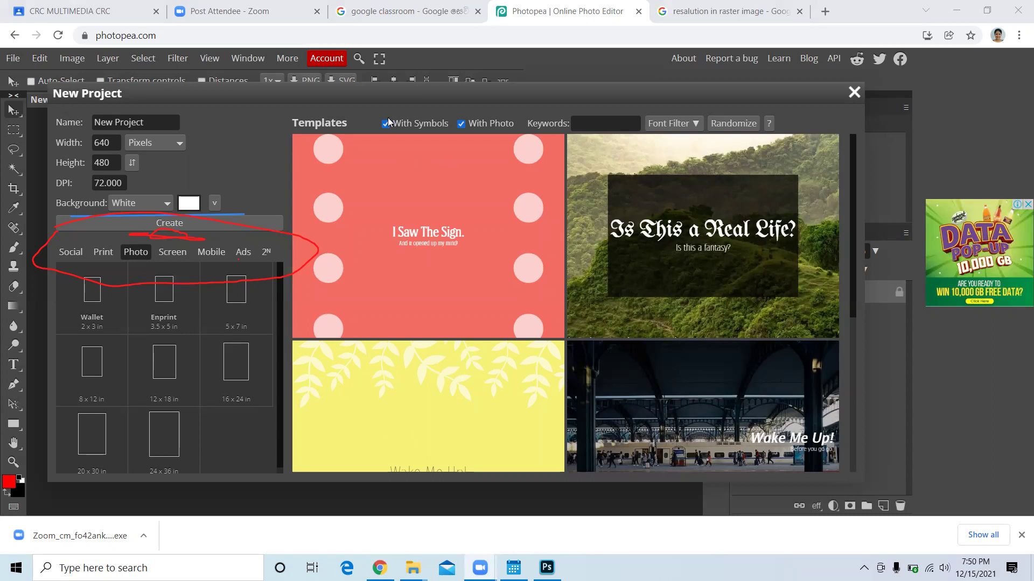
Step: Switch to the CRC MULTIMEDIA classroom, open crc multimedia.pdf, and examine its content list and greeting card page
left_click(405, 11)
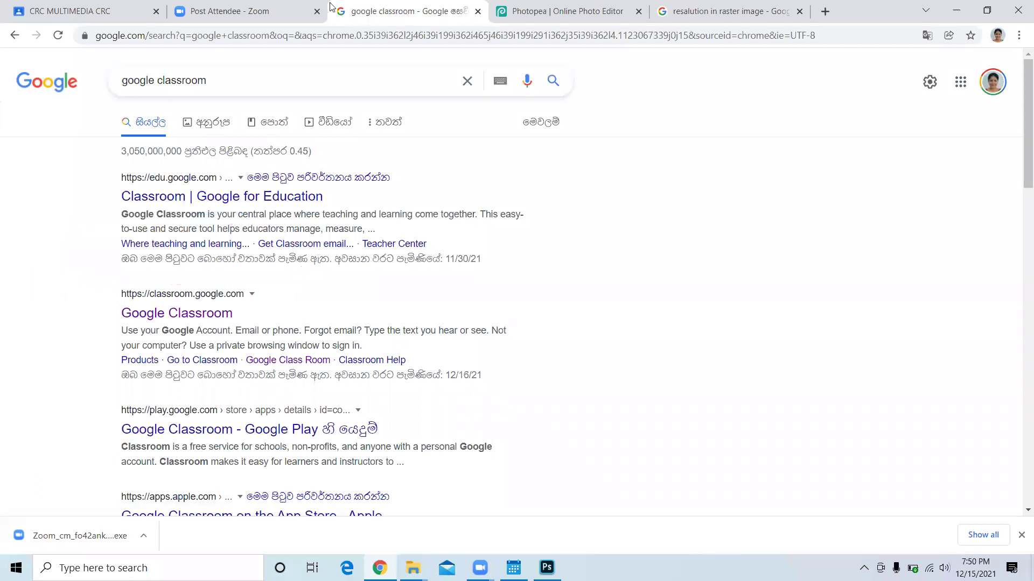
left_click(114, 11)
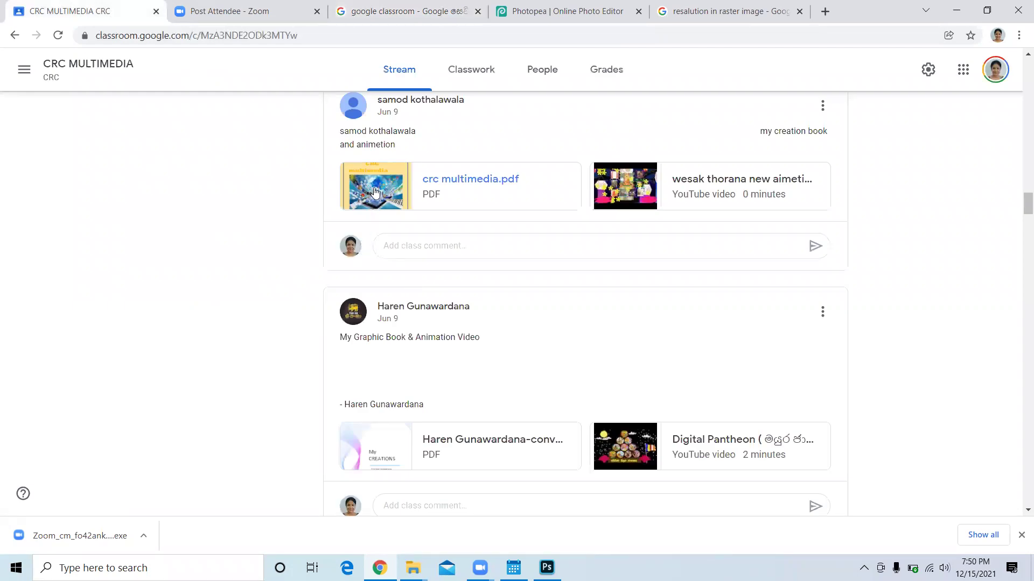
left_click(379, 189)
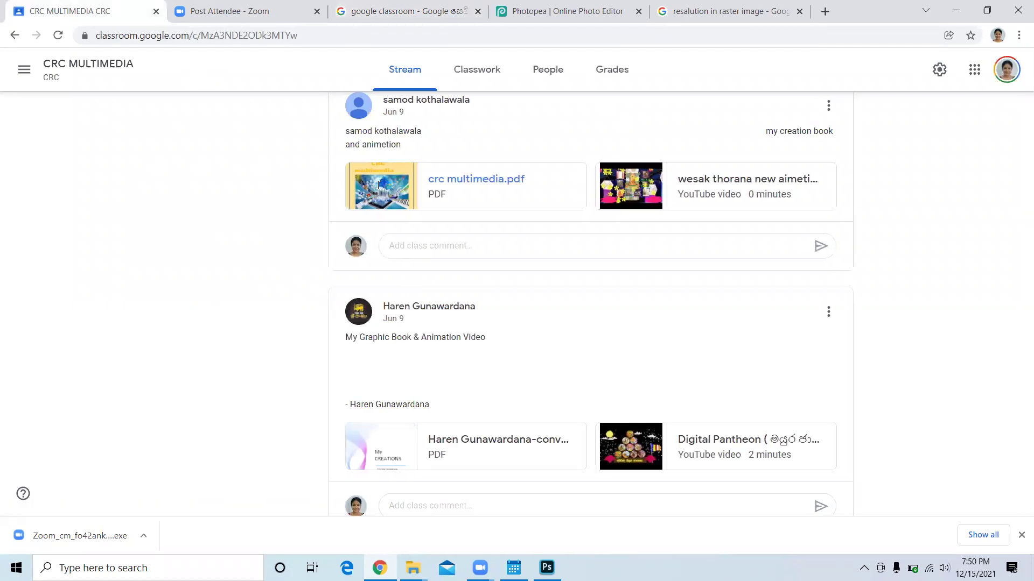
scroll(379, 186, "down", 5)
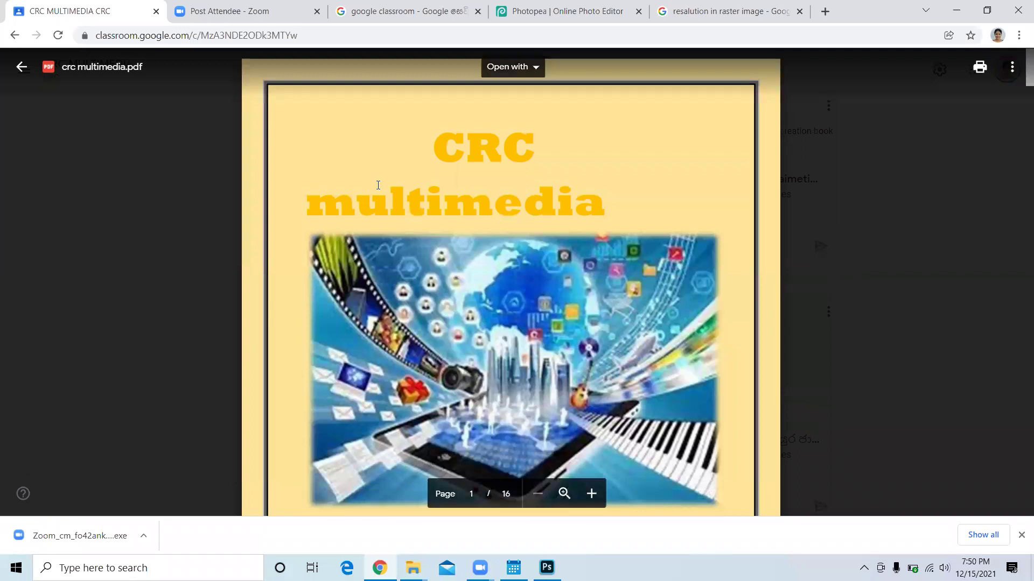
scroll(378, 185, "down", 8)
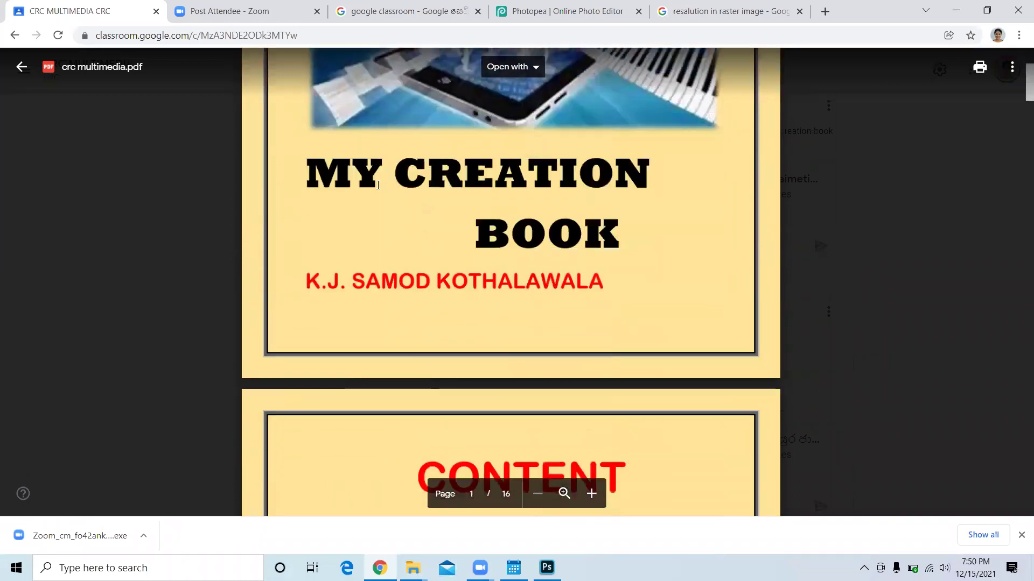
scroll(378, 184, "down", 1)
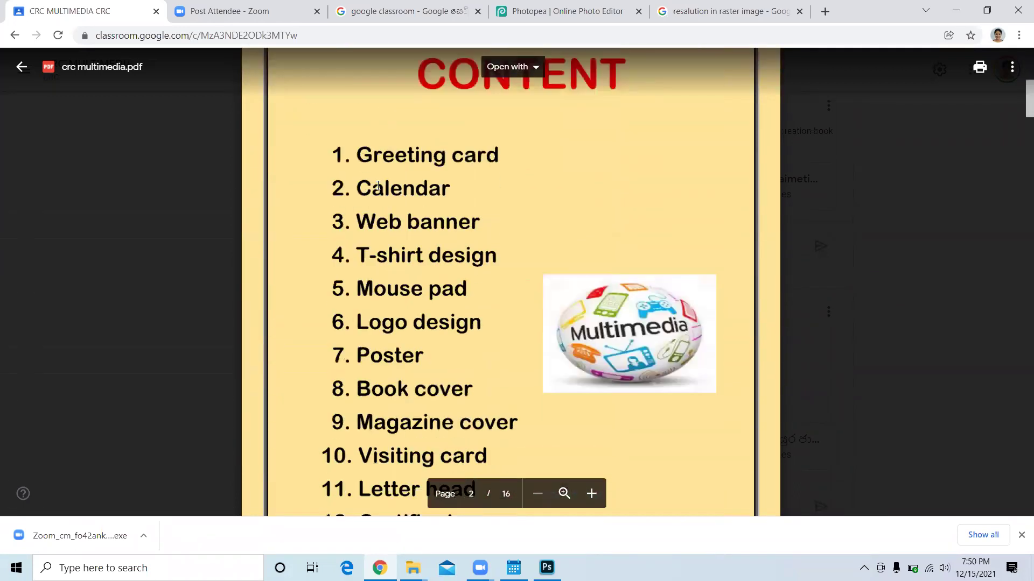
scroll(378, 185, "down", 5)
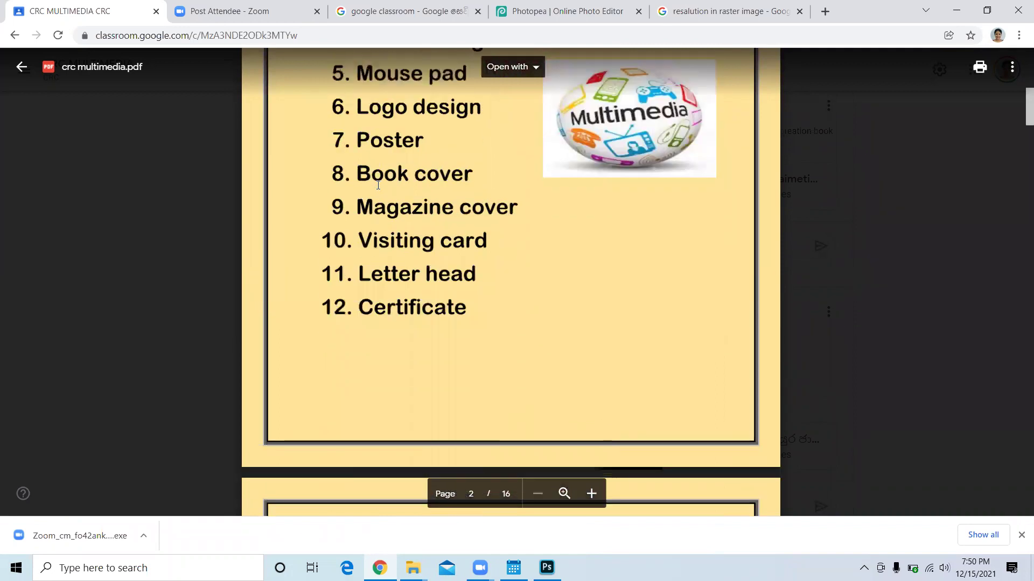
scroll(378, 185, "down", 7)
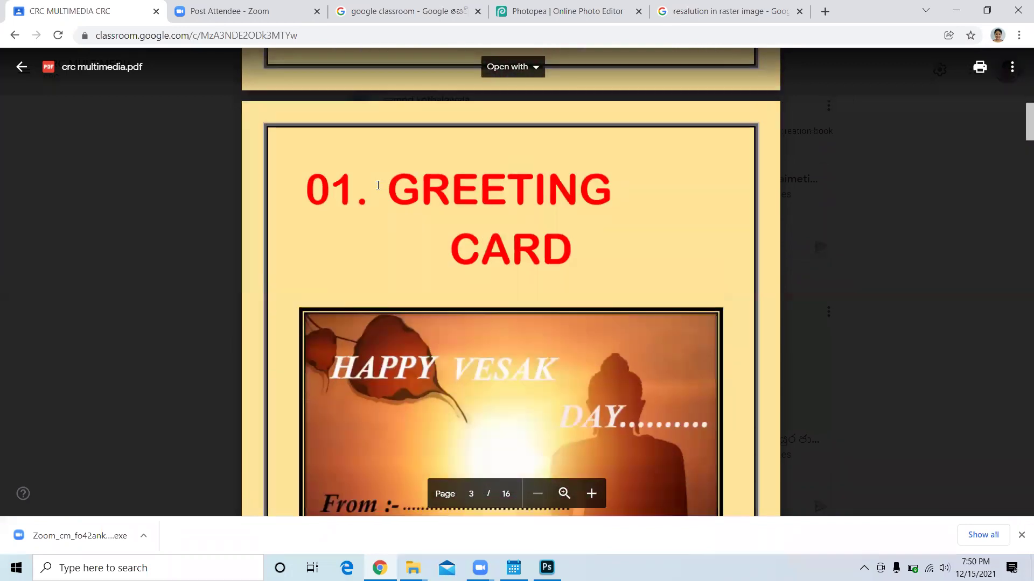
scroll(378, 186, "down", 1)
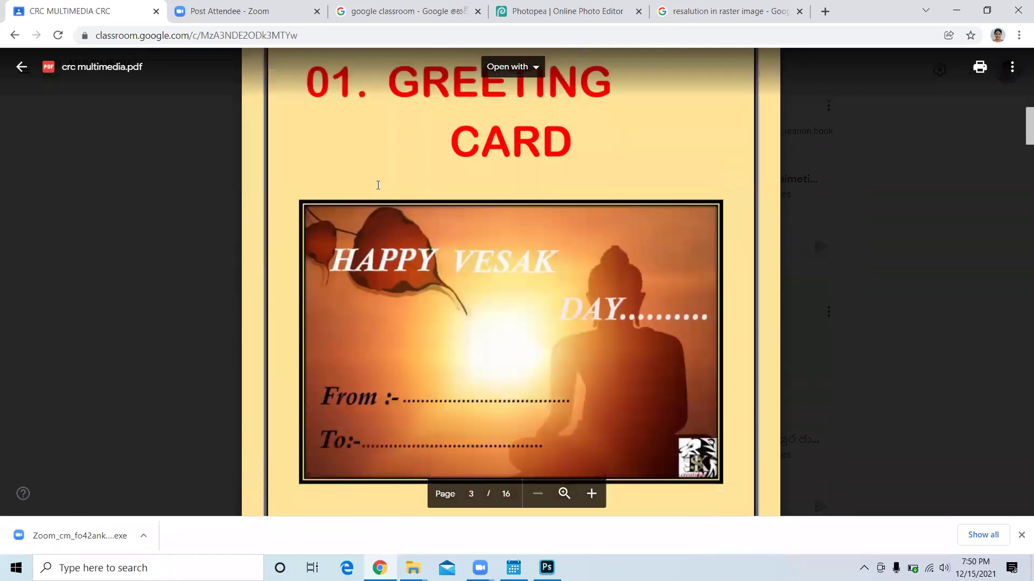
scroll(378, 185, "down", 1)
scroll(378, 185, "down", 1)
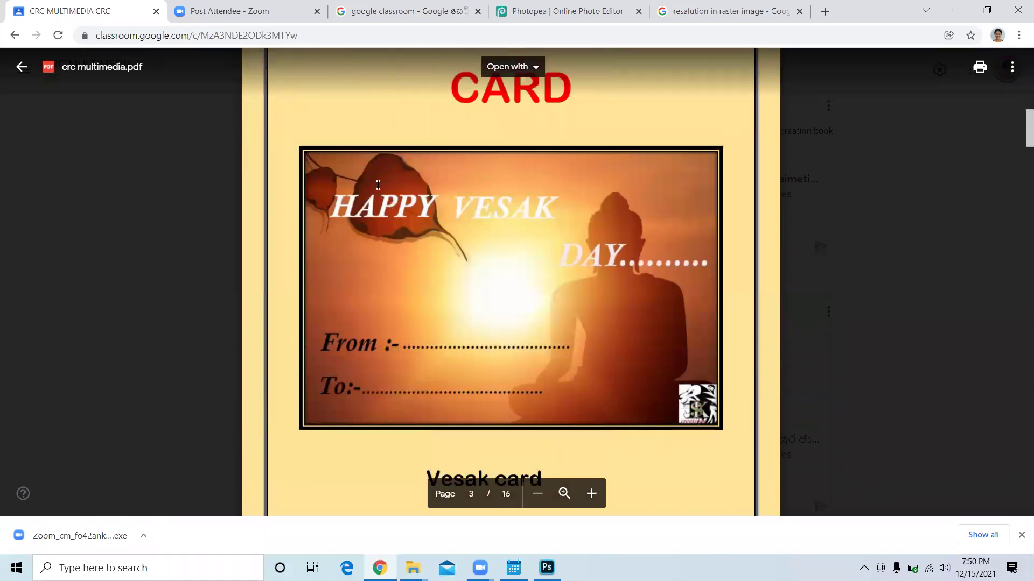
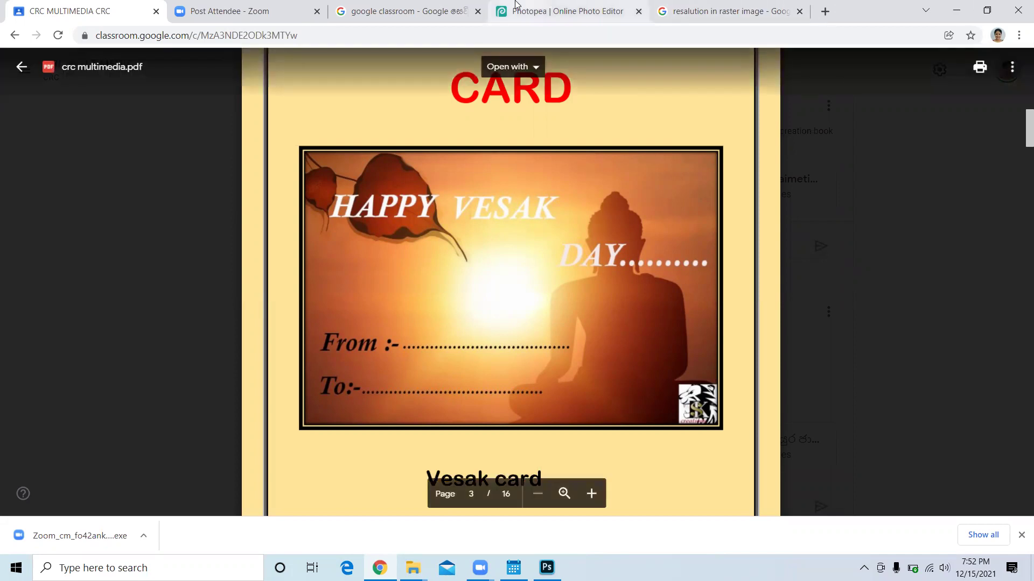
Step: Switch back to Photopea, check the mobile presets, and create a blank project from the VGA 640 x 480 px screen preset
left_click(539, 18)
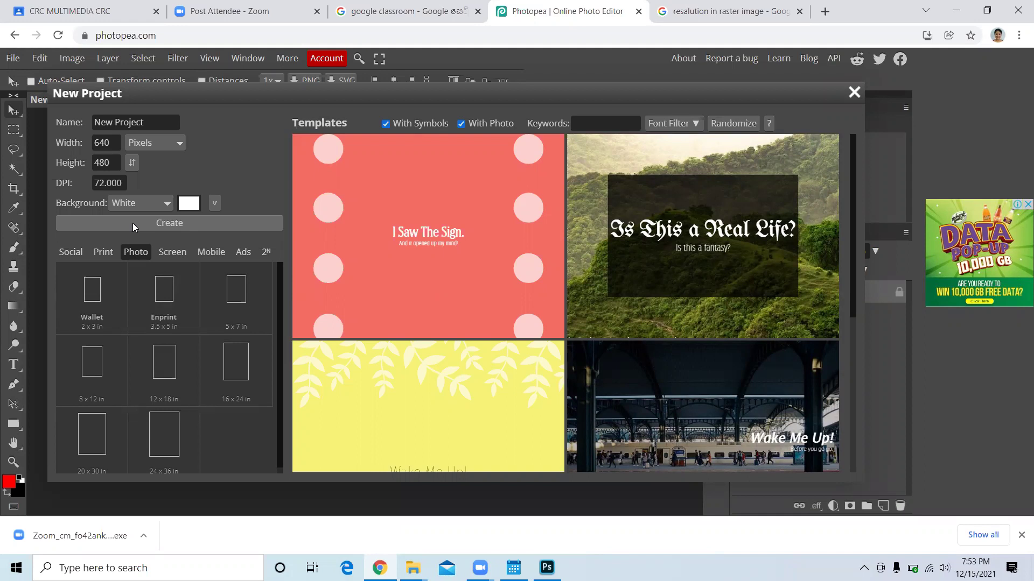
left_click(208, 253)
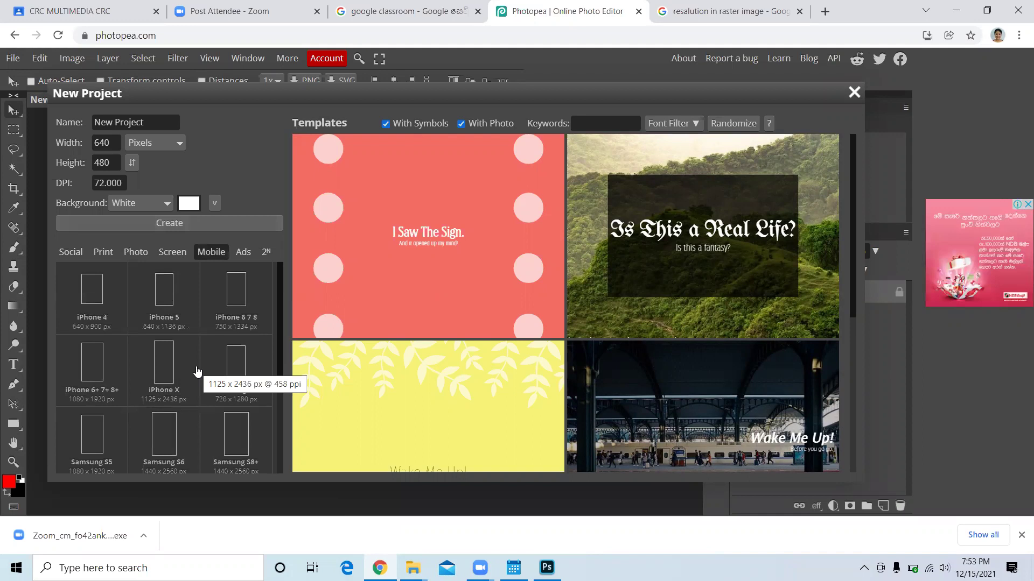
left_click(170, 250)
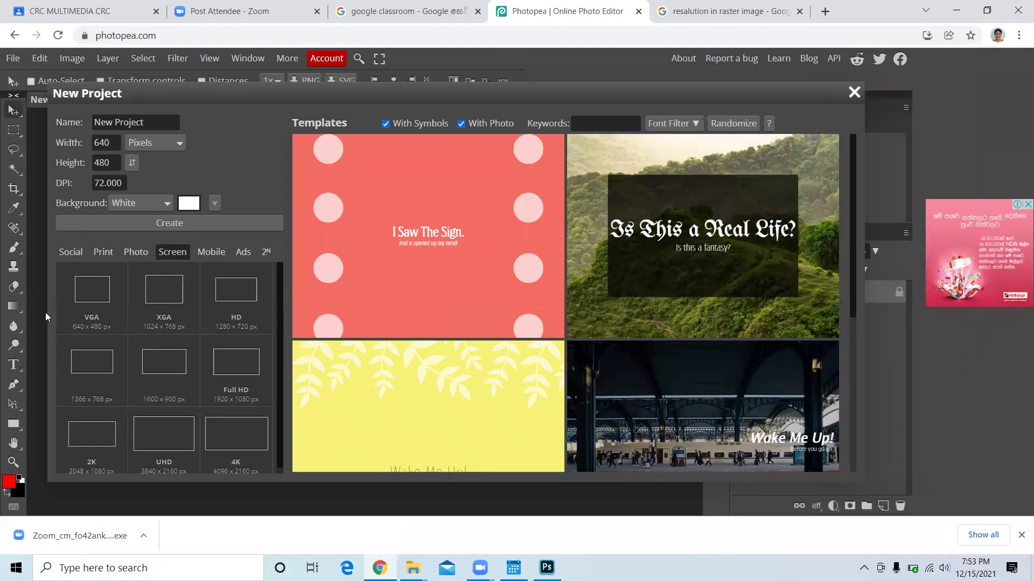
left_click(87, 297)
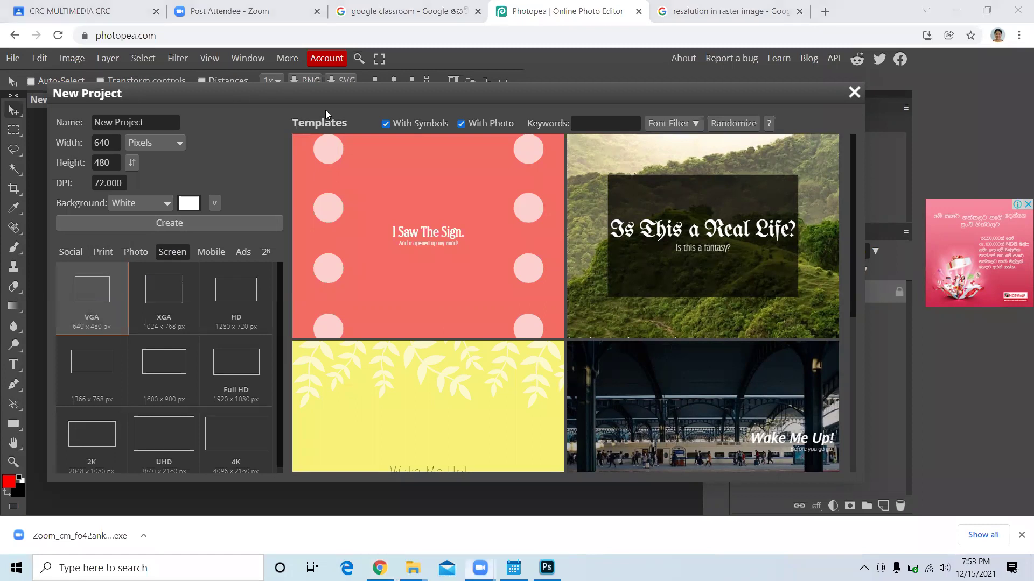
left_click(181, 225)
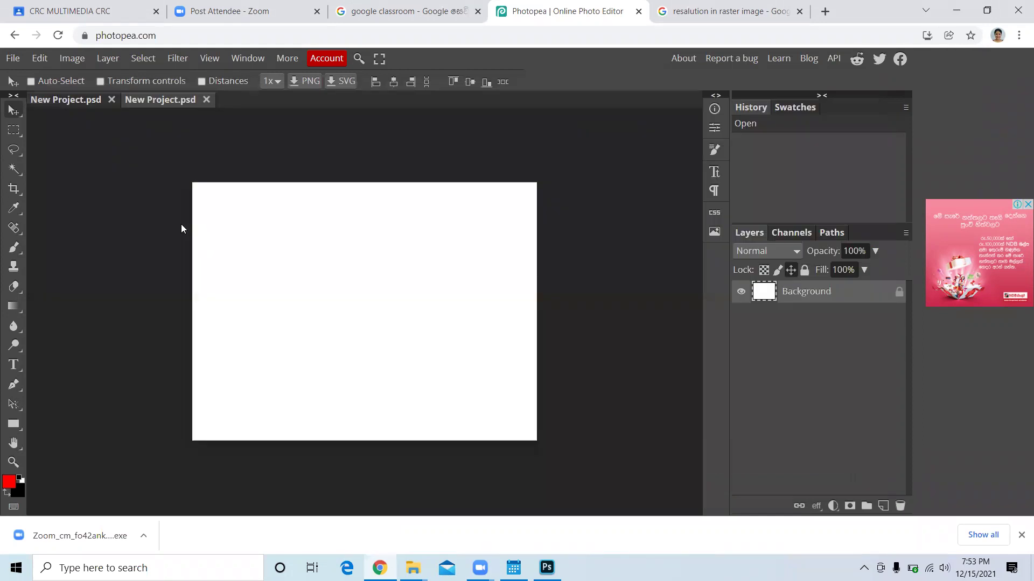
left_click(181, 229)
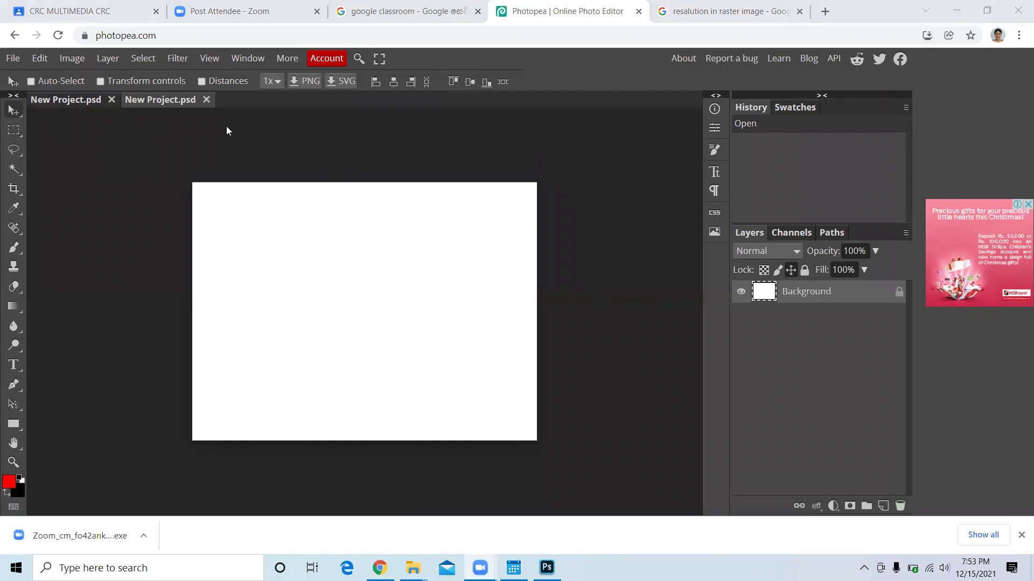
Step: Close both open New Project.psd documents
left_click(206, 101)
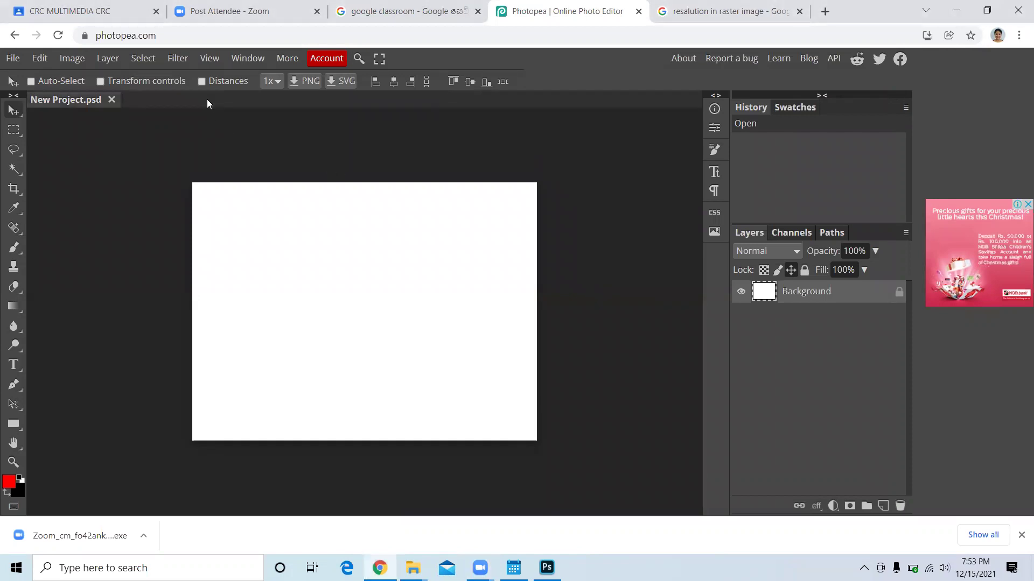
left_click(112, 101)
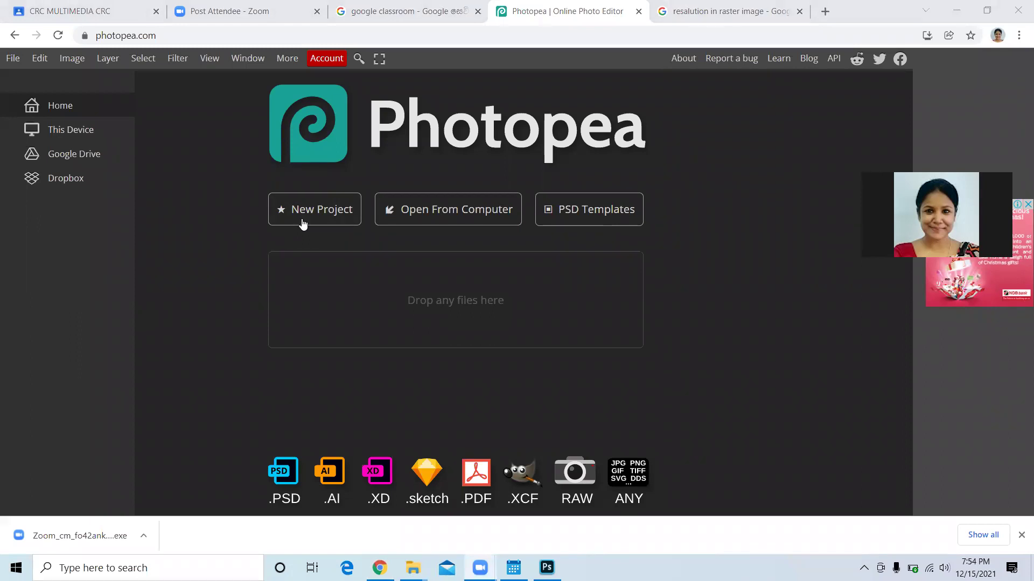
mouse_move(286, 220)
left_mouse_down()
mouse_move(233, 263)
mouse_move(194, 261)
mouse_move(195, 295)
mouse_move(168, 260)
mouse_move(201, 248)
mouse_move(226, 297)
mouse_move(171, 319)
mouse_move(148, 310)
mouse_move(152, 273)
left_mouse_up()
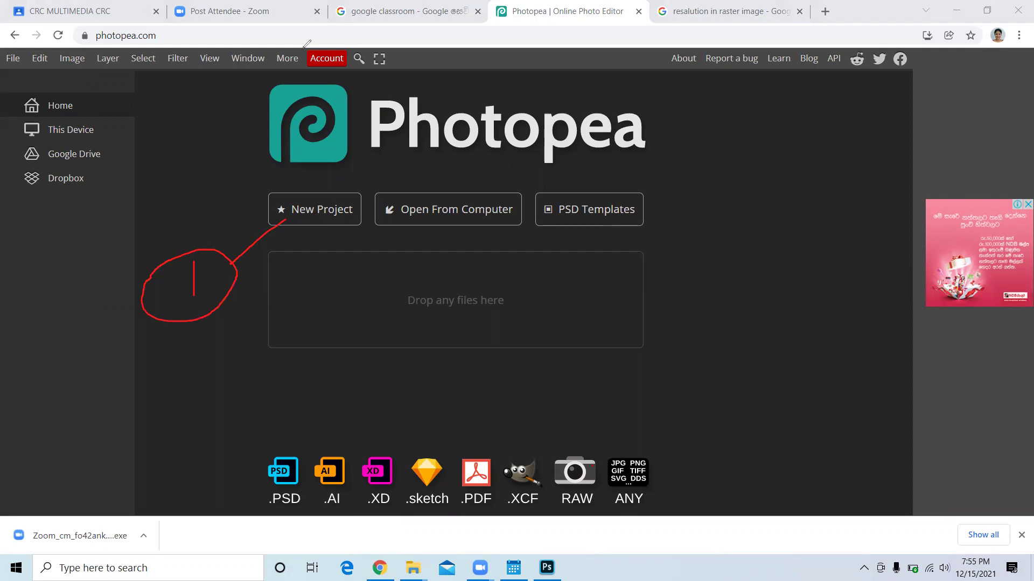
Step: Revisit the raster resolution image results and create a blank Photopea project at 640 x 480 pixels, 72 DPI, with a white background
left_click(322, 209)
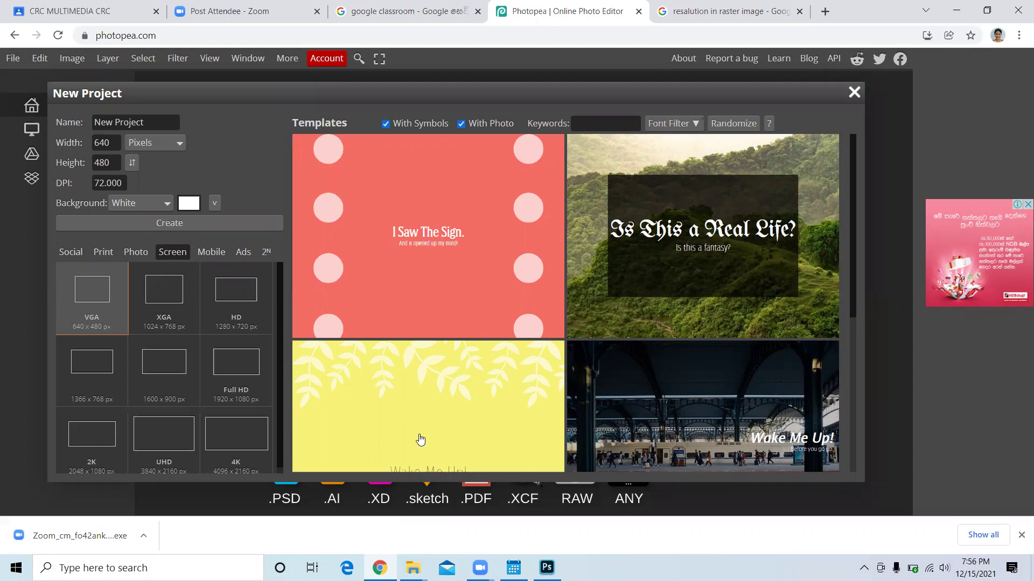
left_click(751, 12)
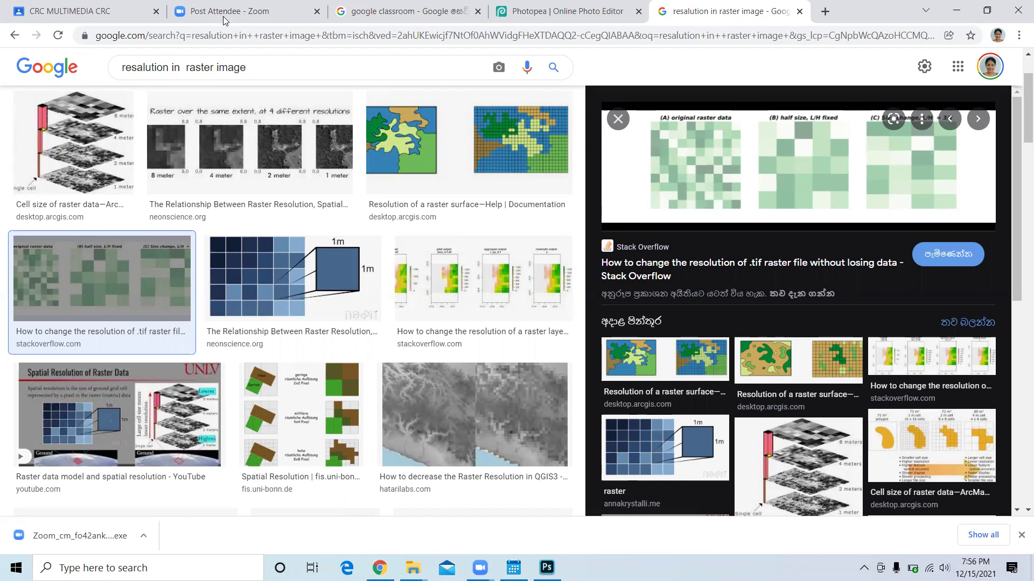
left_click(536, 15)
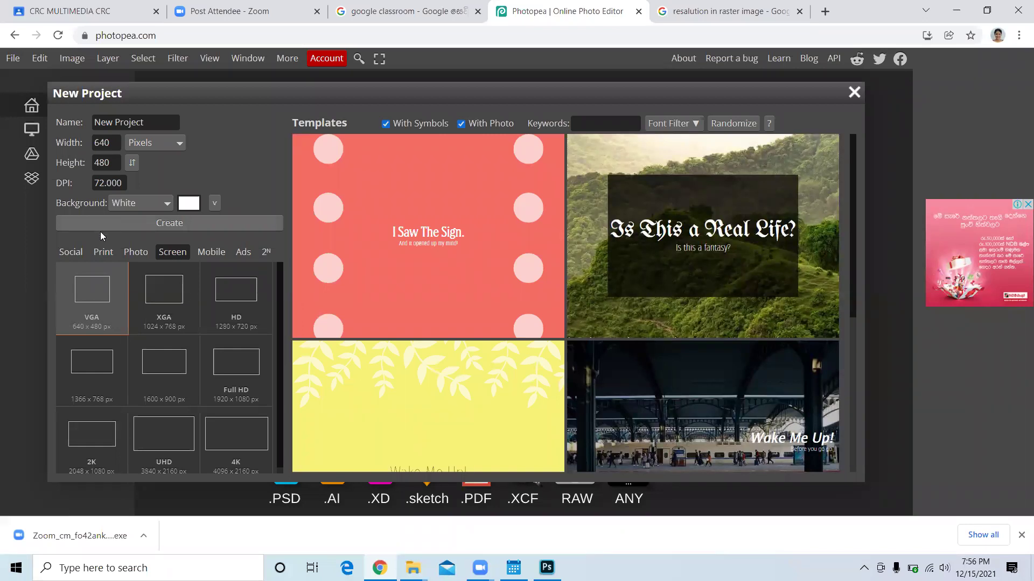
left_click(126, 219)
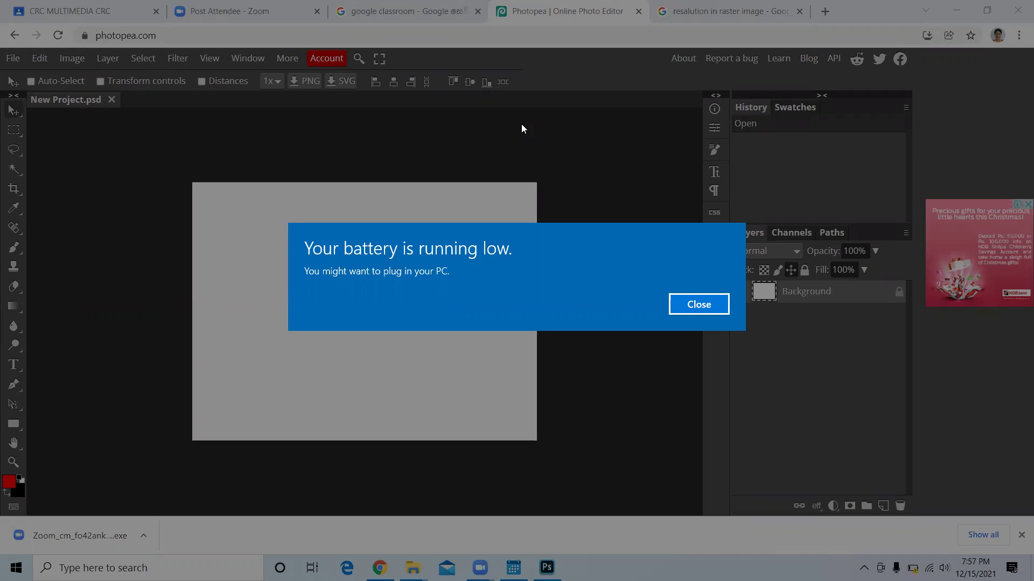
left_click(691, 307)
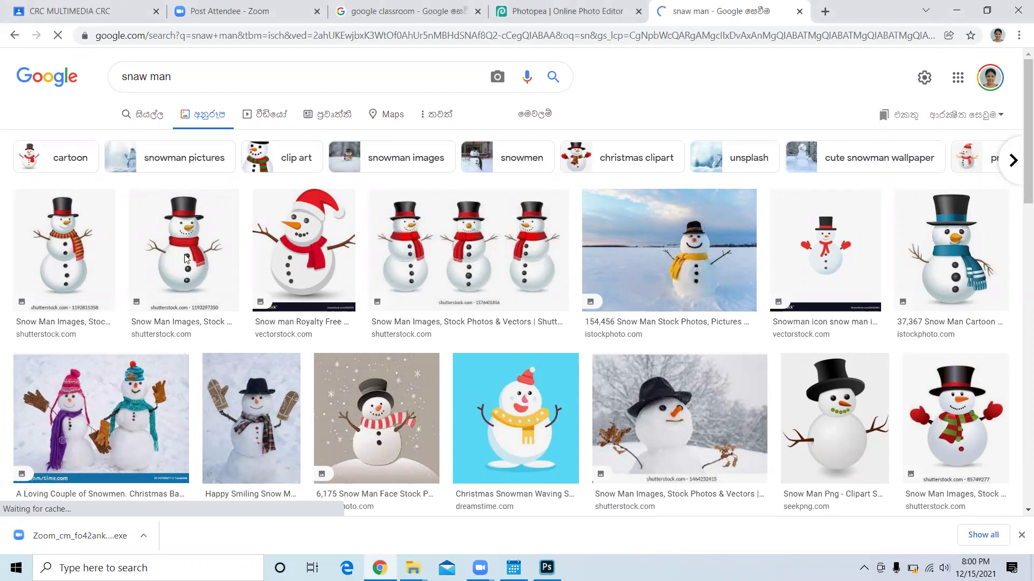
Step: Change the image search query to "snaw man png" and browse the snowman pictures
left_click(188, 78)
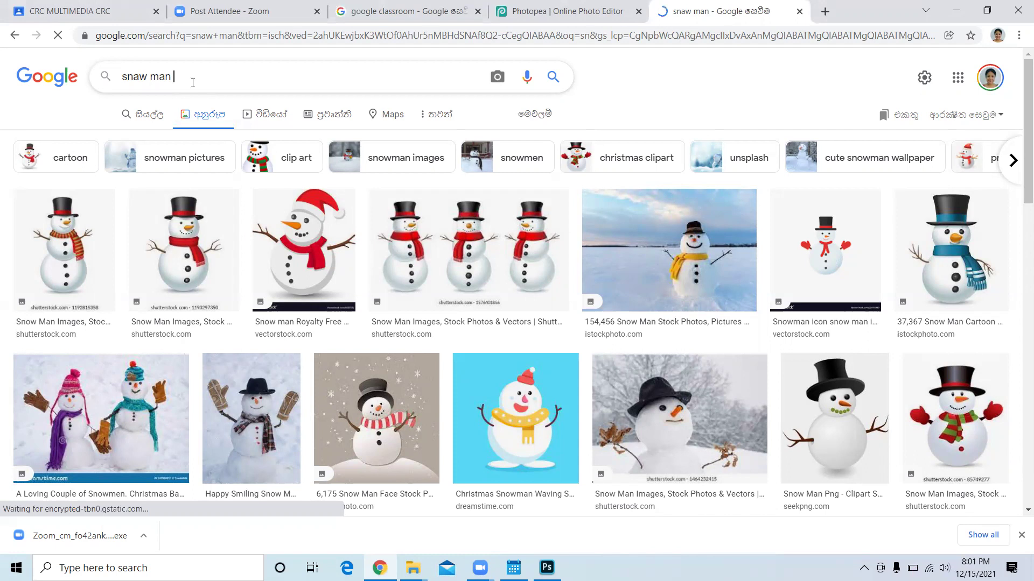
type("png")
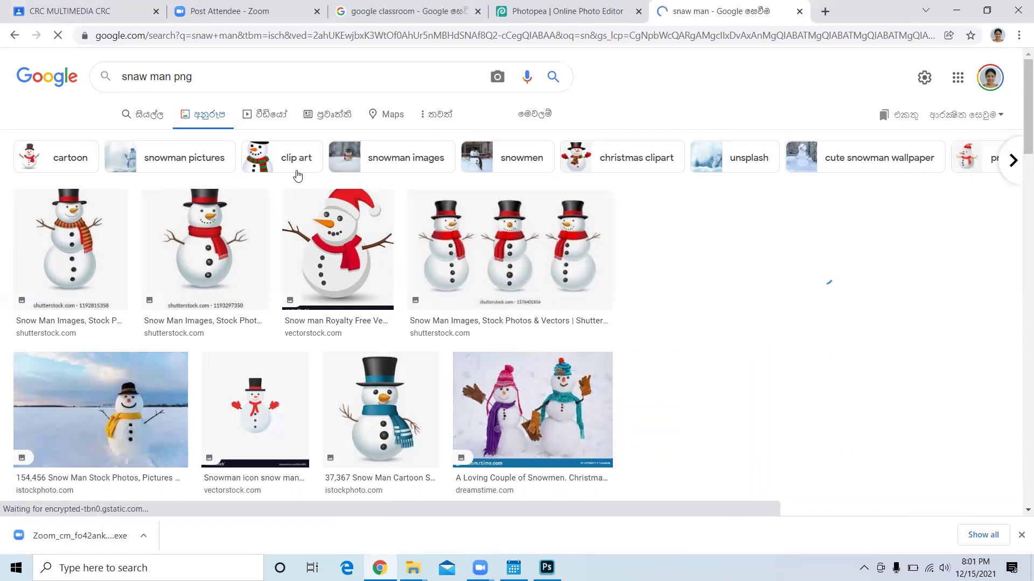
scroll(297, 176, "down", 2)
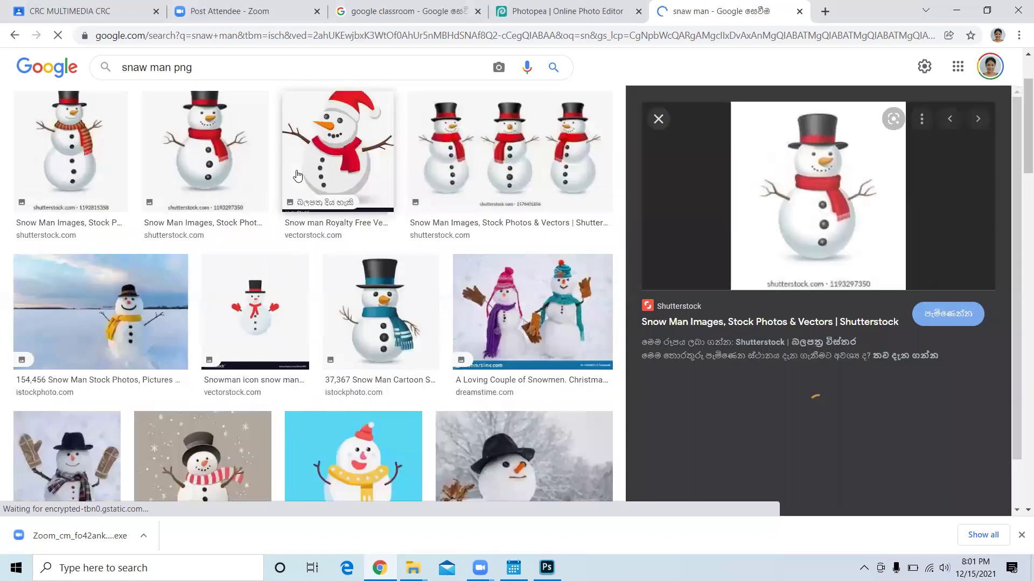